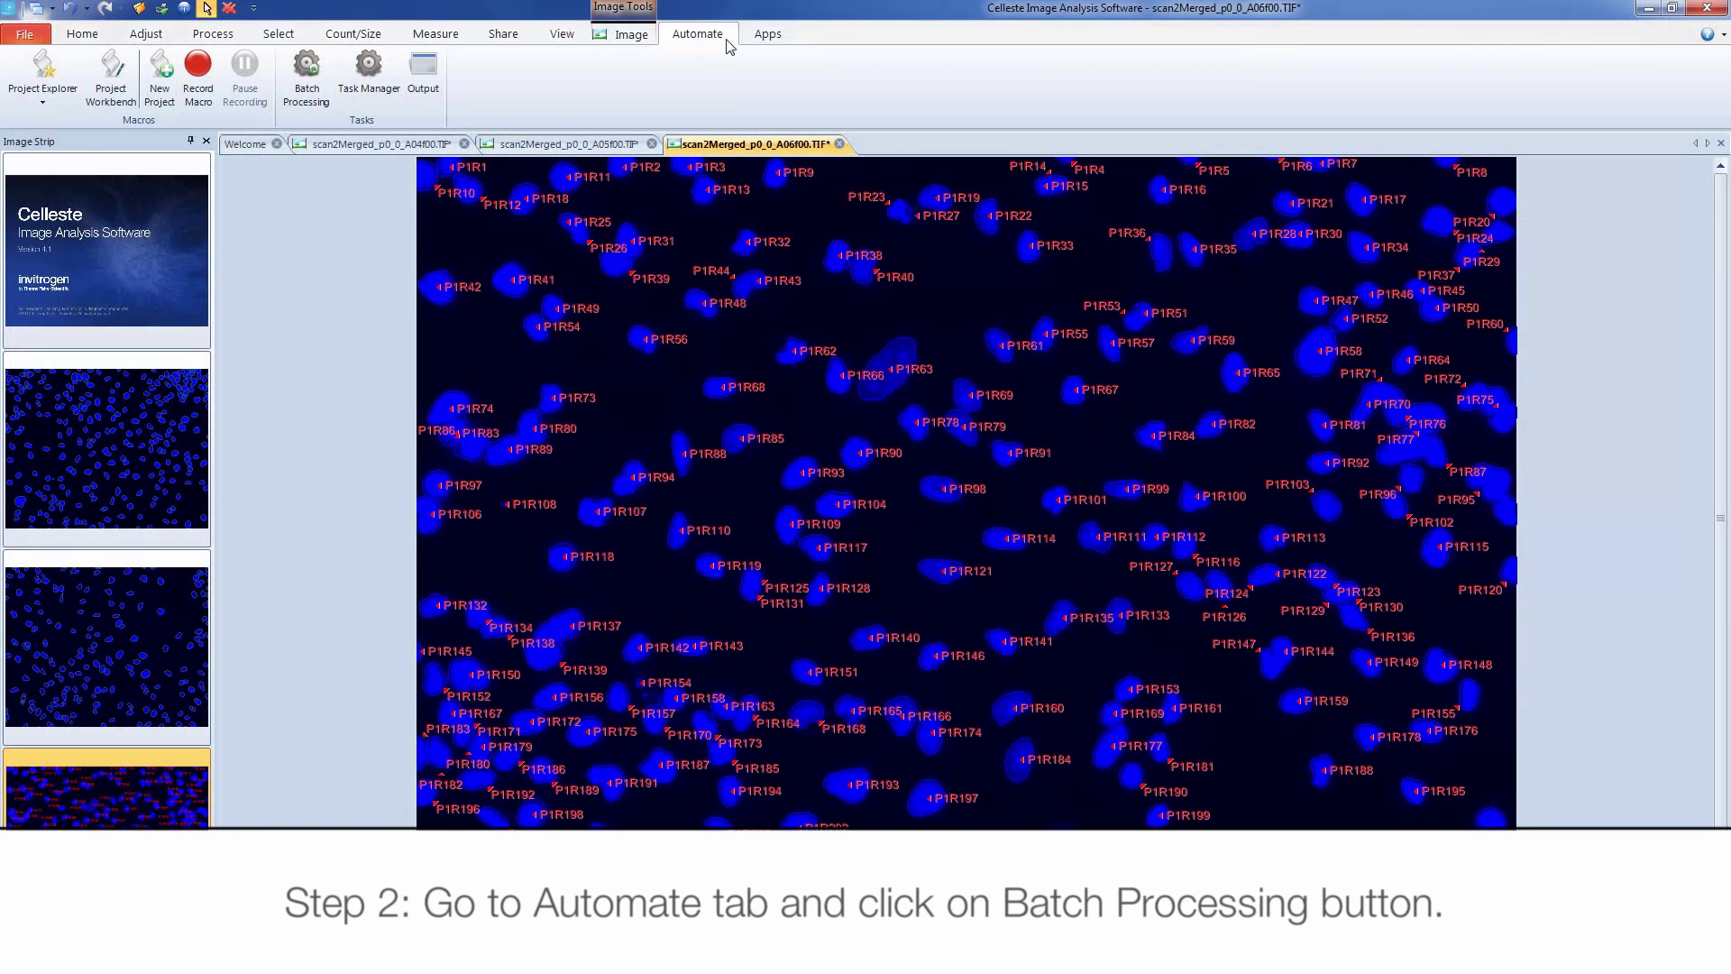
Step: In Batch Processing, assign Setup to Run Before, Run_Count to Loop On, and Export_Data to Run After
left_click(307, 78)
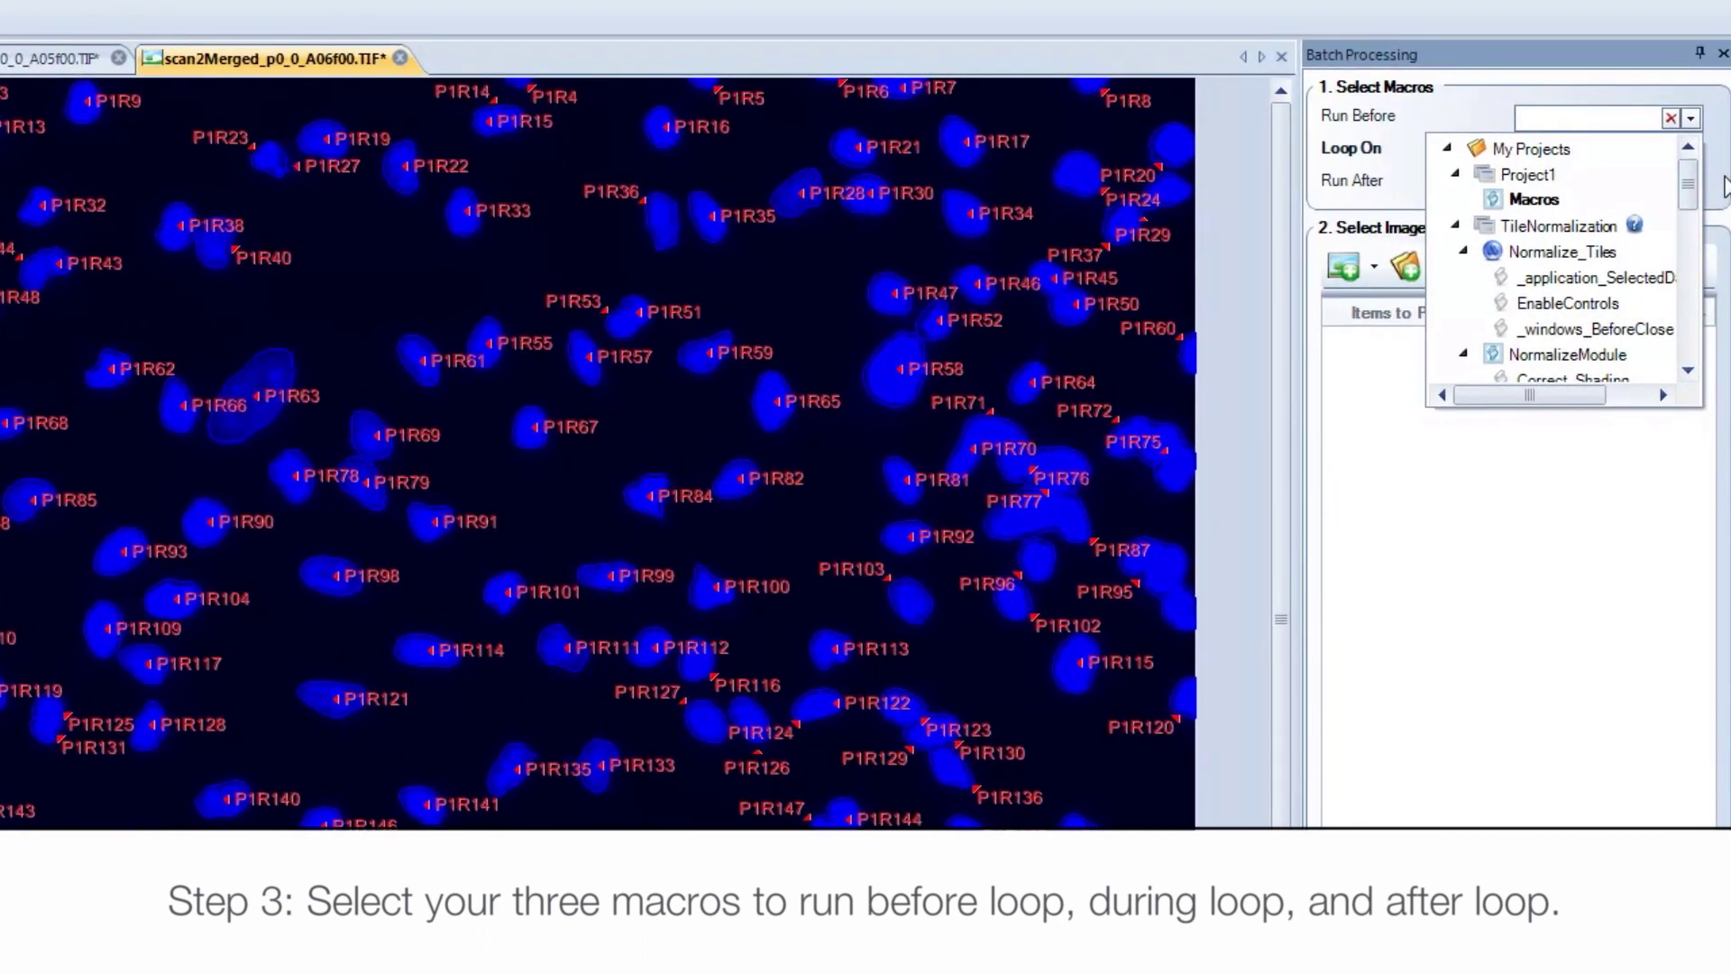
left_click(1509, 139)
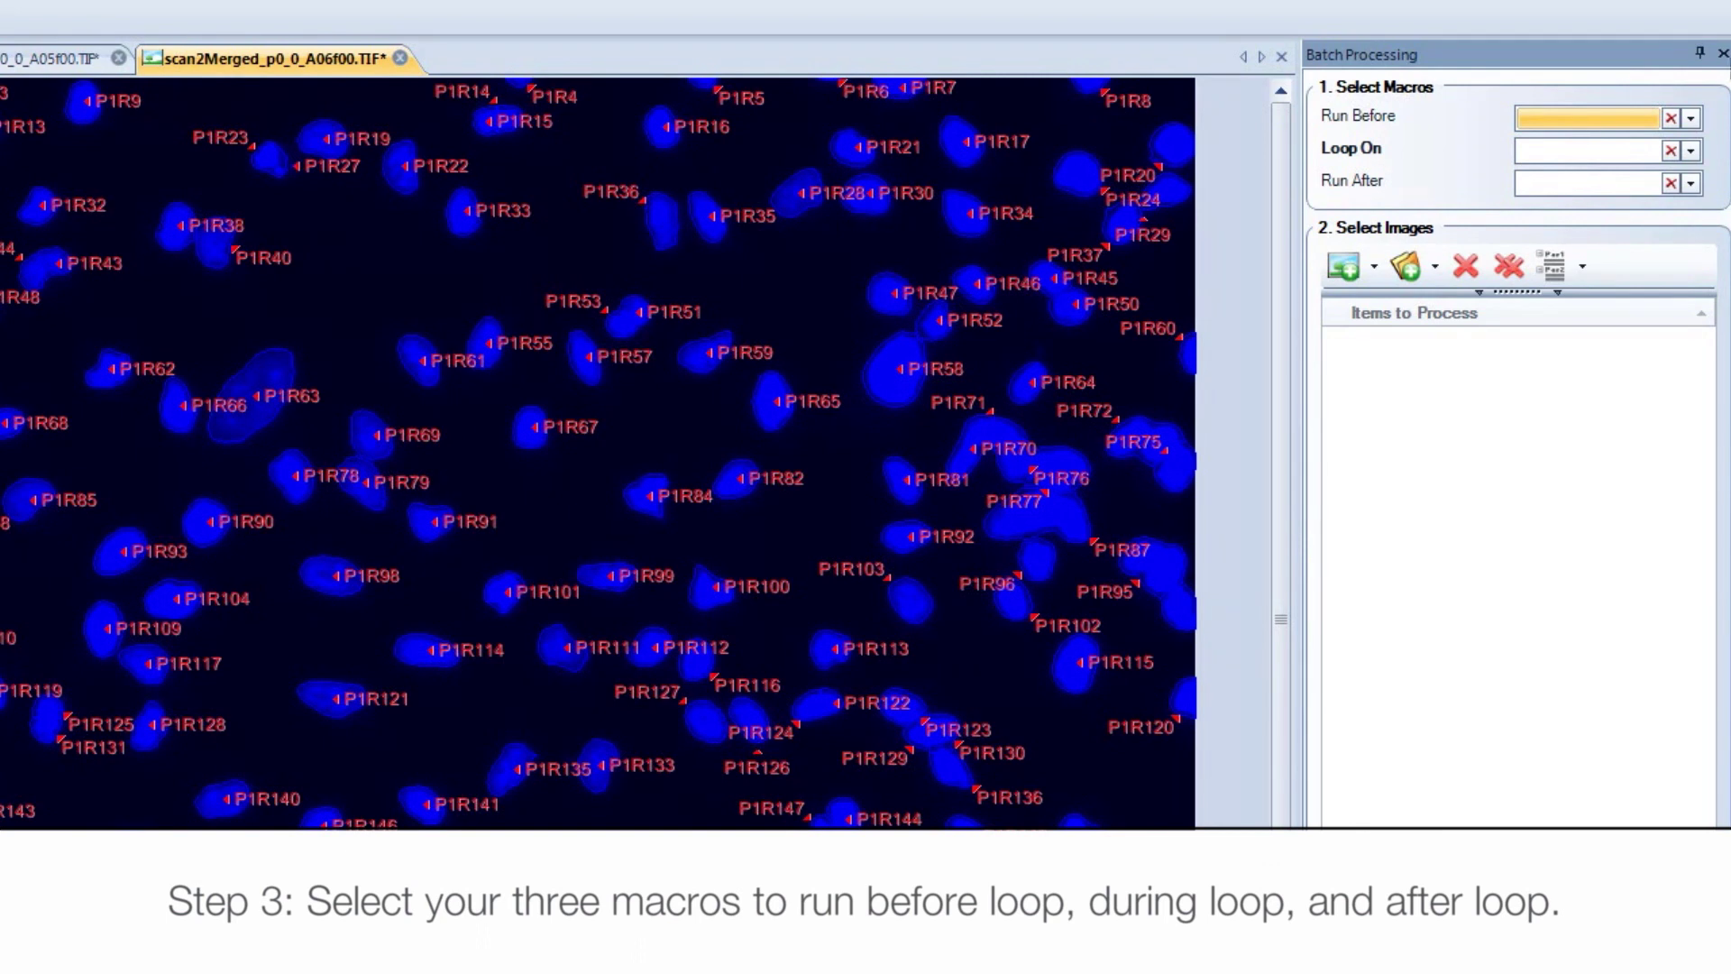
left_click(1691, 120)
left_click(1528, 176)
left_click(1690, 151)
left_click(1572, 290)
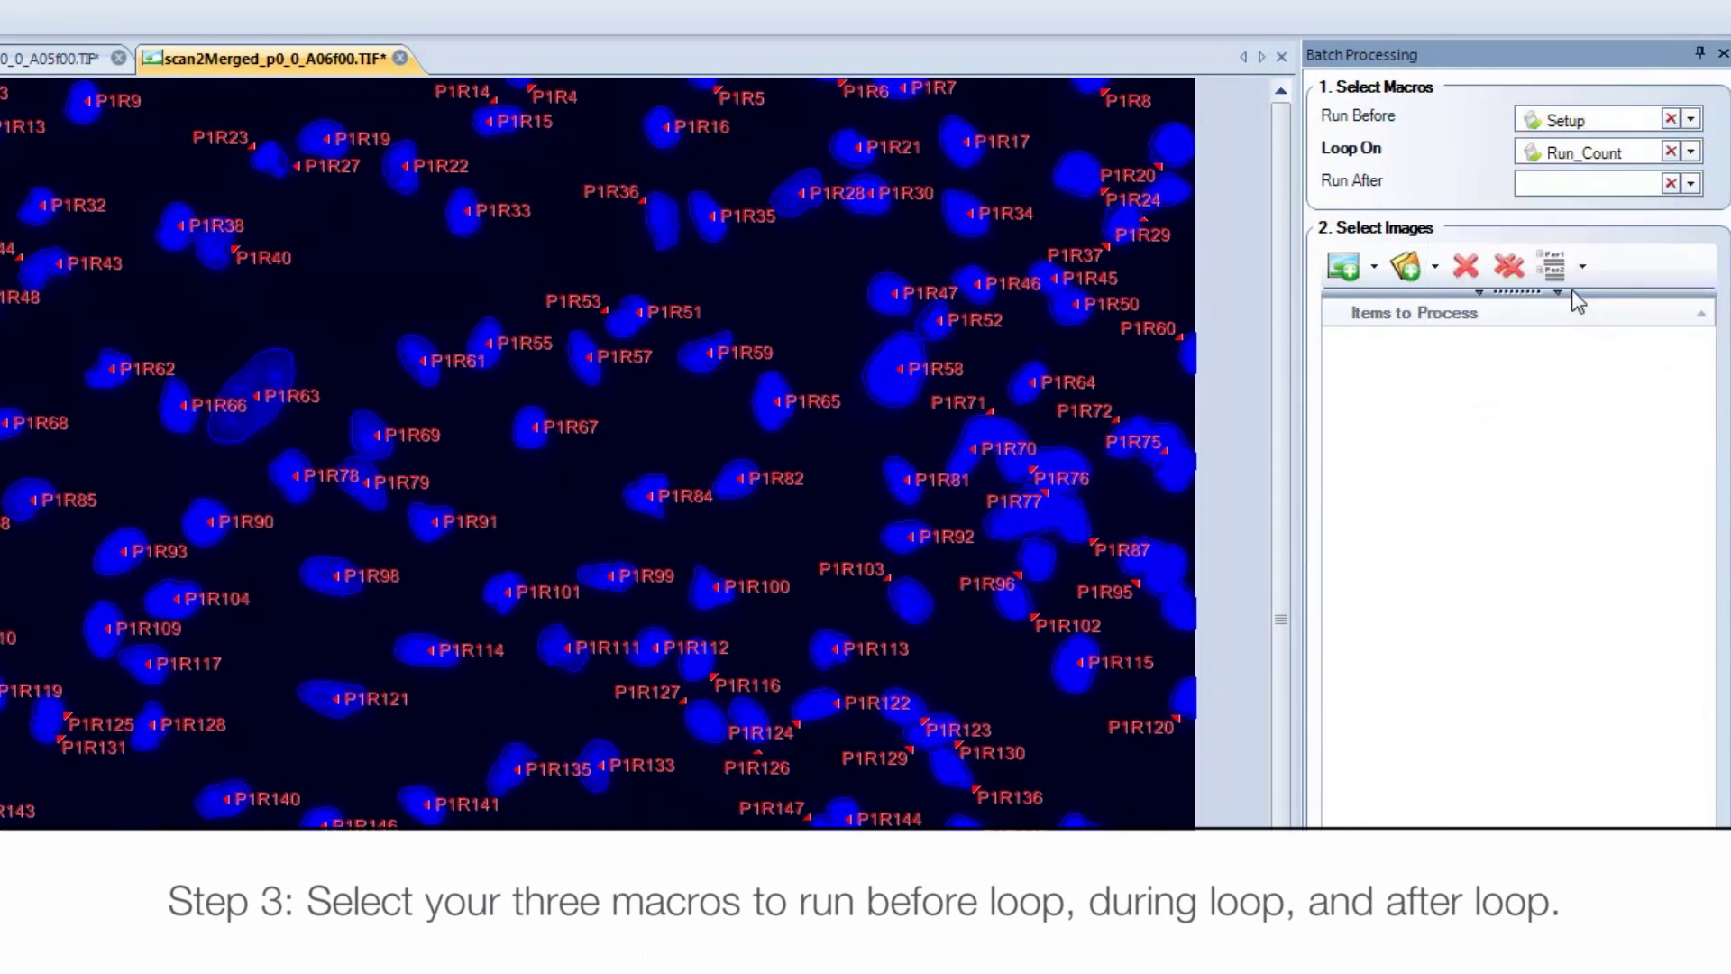
left_click(1690, 184)
left_click(1550, 338)
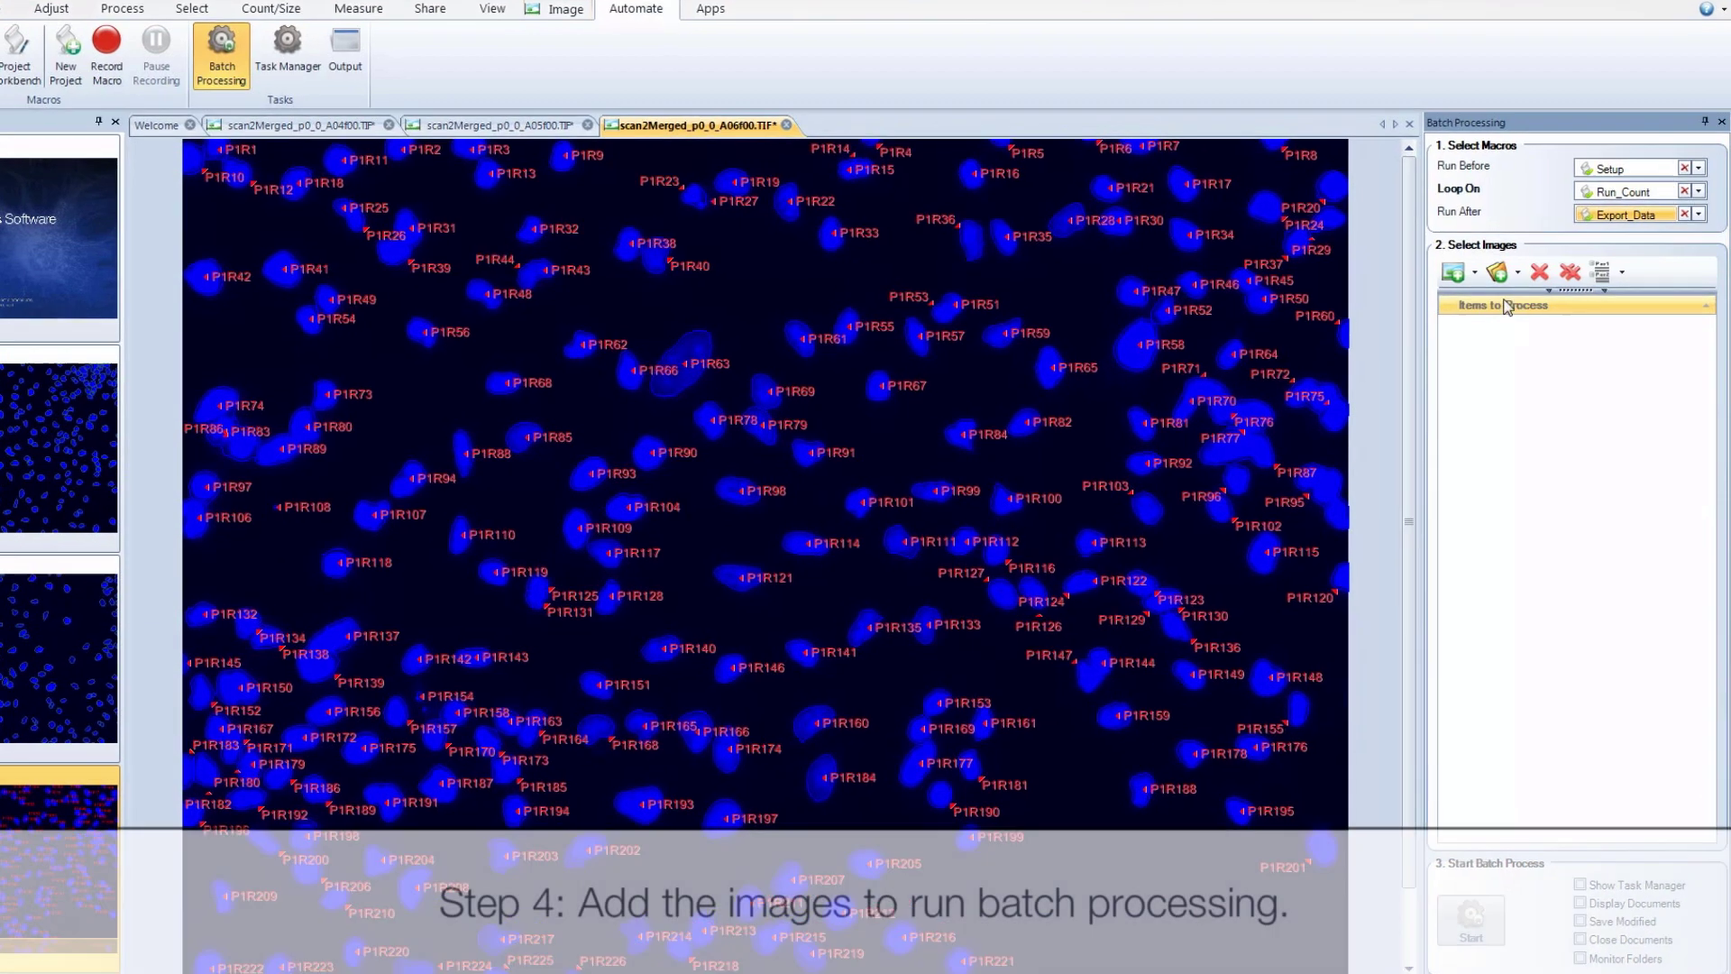
Step: Add all open documents (A04f00, A05f00, A06f00) to the batch image list
left_click(1486, 282)
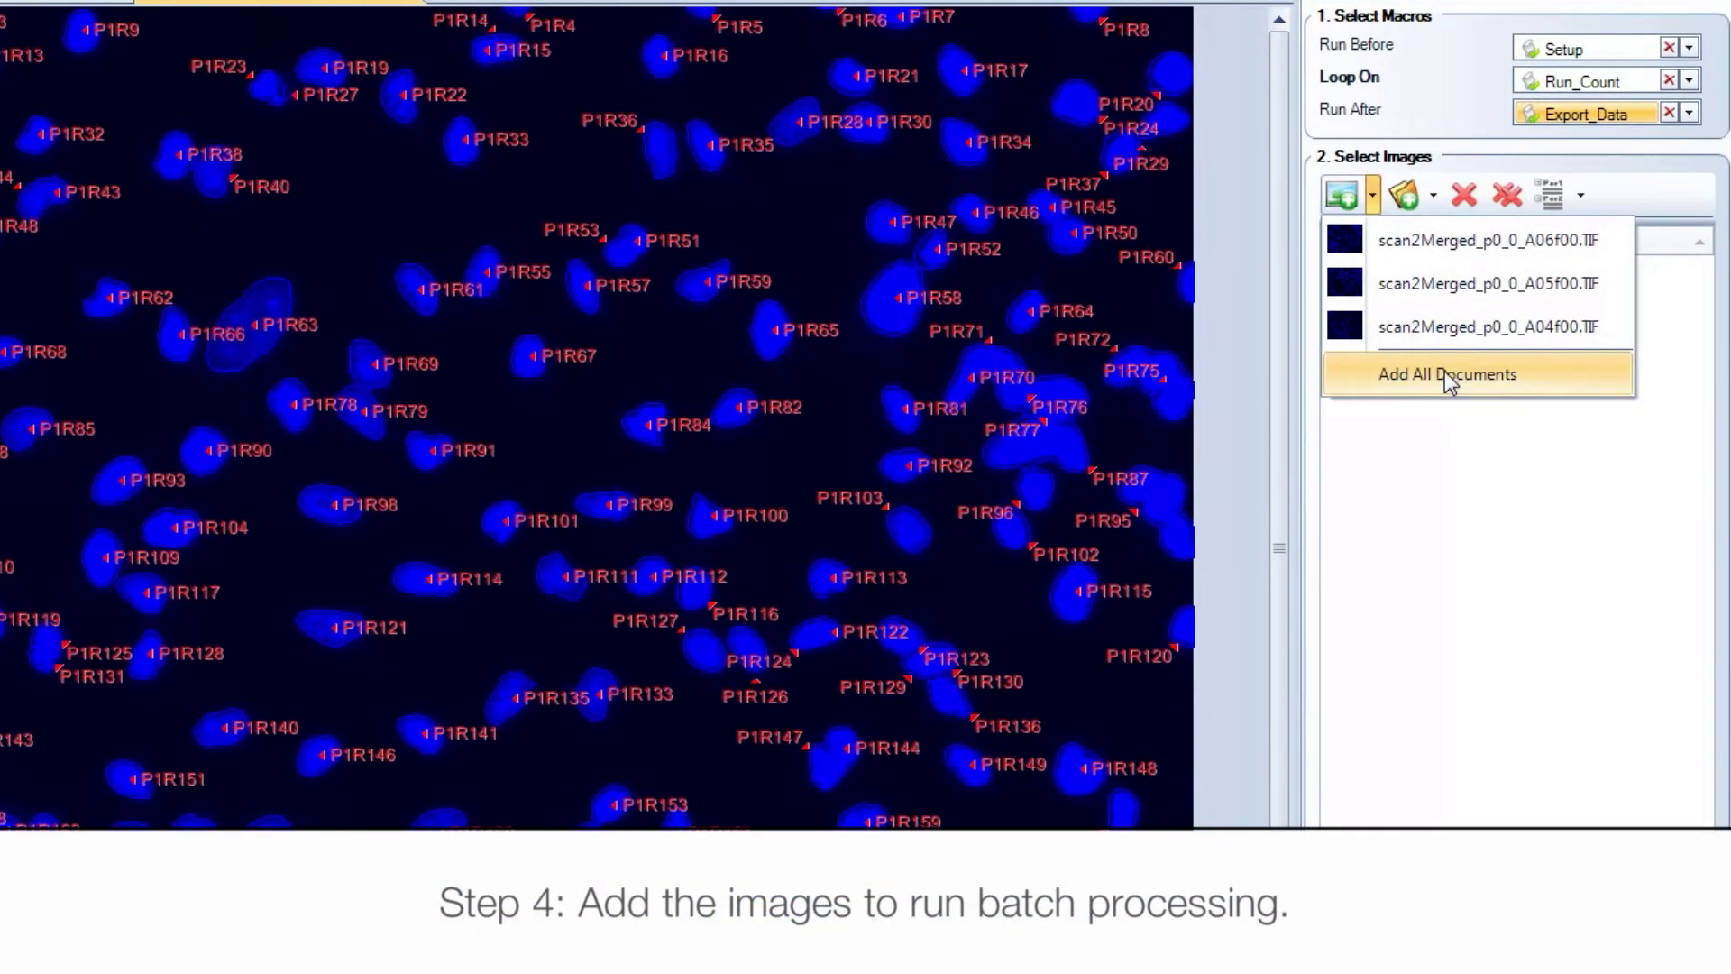
left_click(1445, 375)
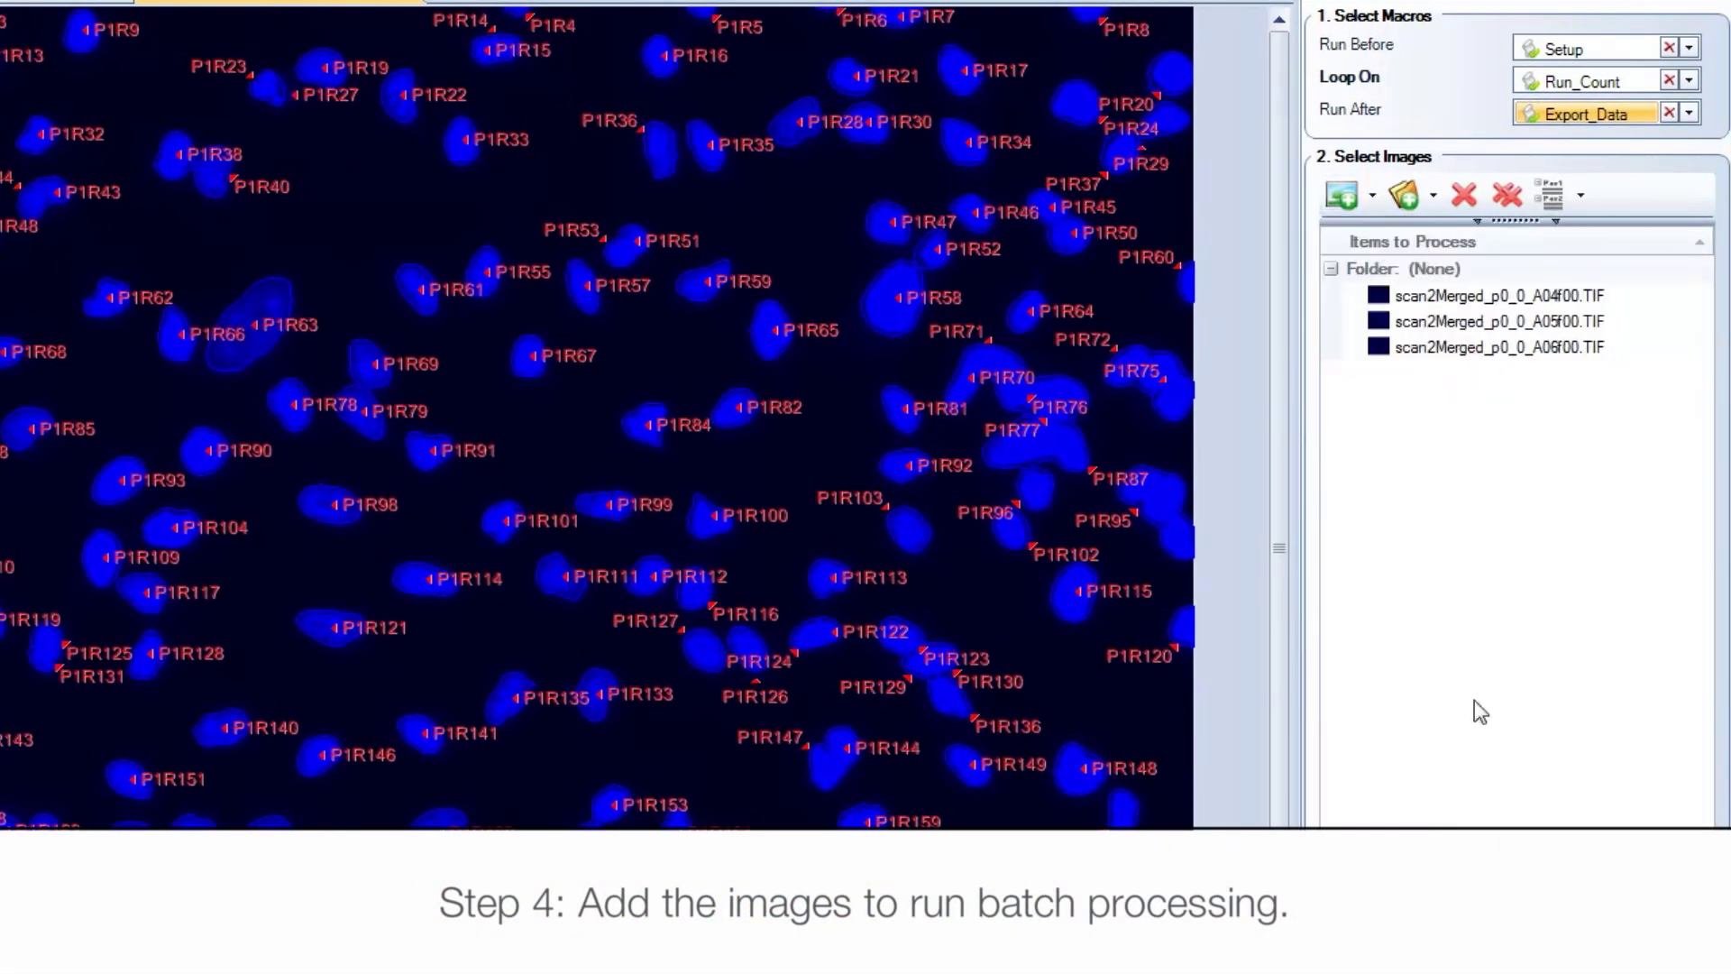